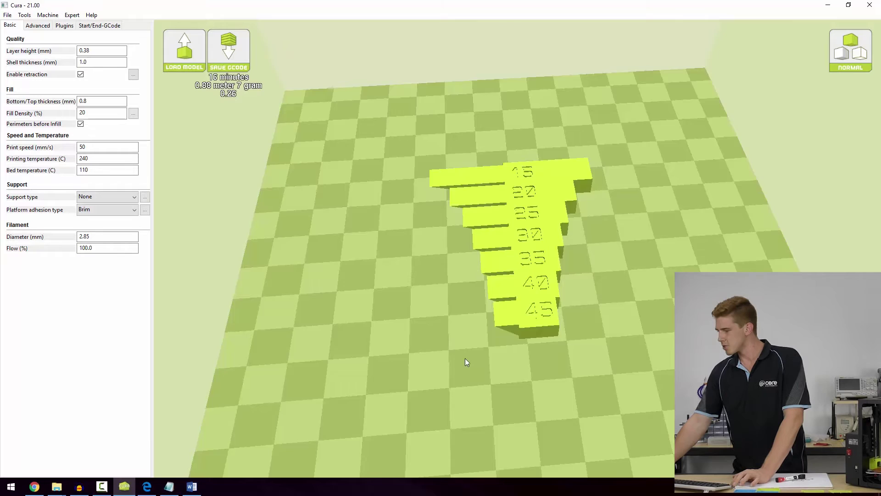
Show the Layers preview at the first layer, inspecting the brim from above and the side.
right_drag(465, 361, 473, 343)
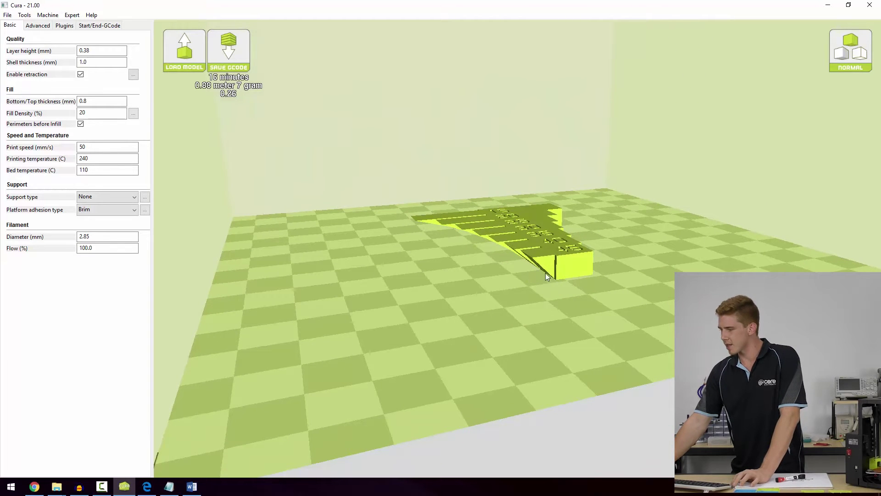
click(835, 68)
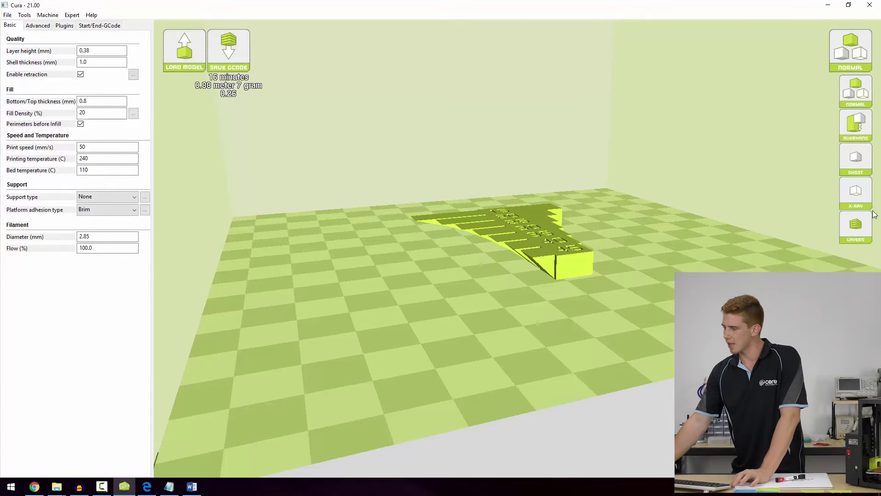
click(853, 231)
drag(851, 241, 848, 413)
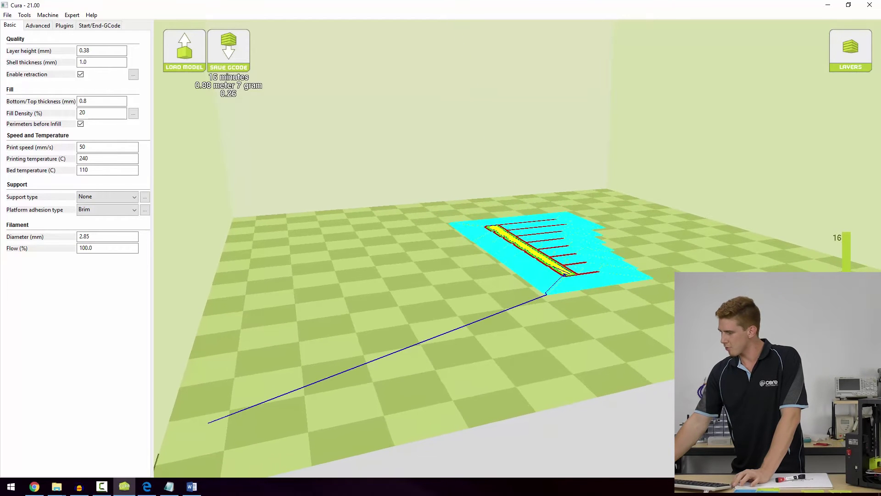
right_drag(669, 291, 664, 307)
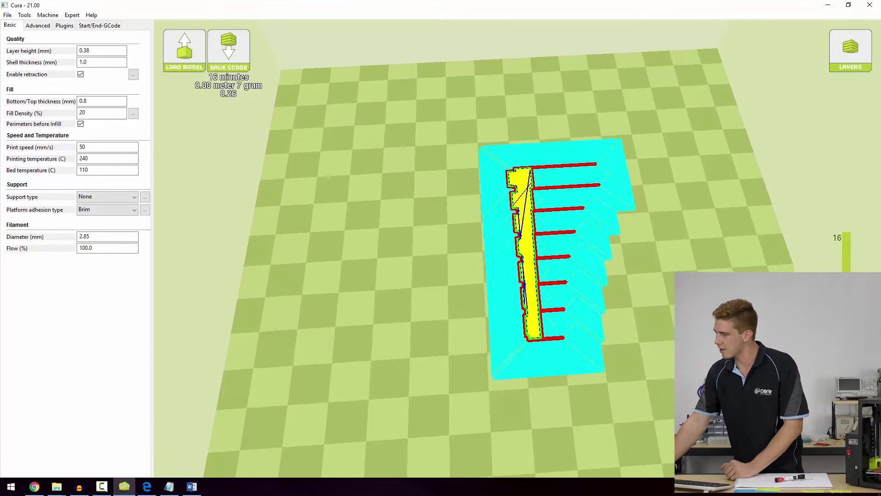
right_drag(657, 428, 672, 381)
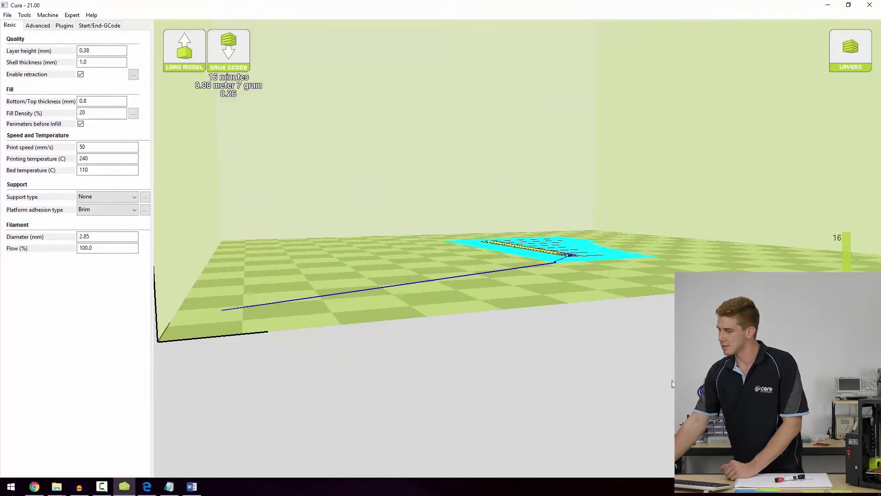
Switch back to Normal view and orbit to see the stepped overhangs from above and beside.
click(856, 50)
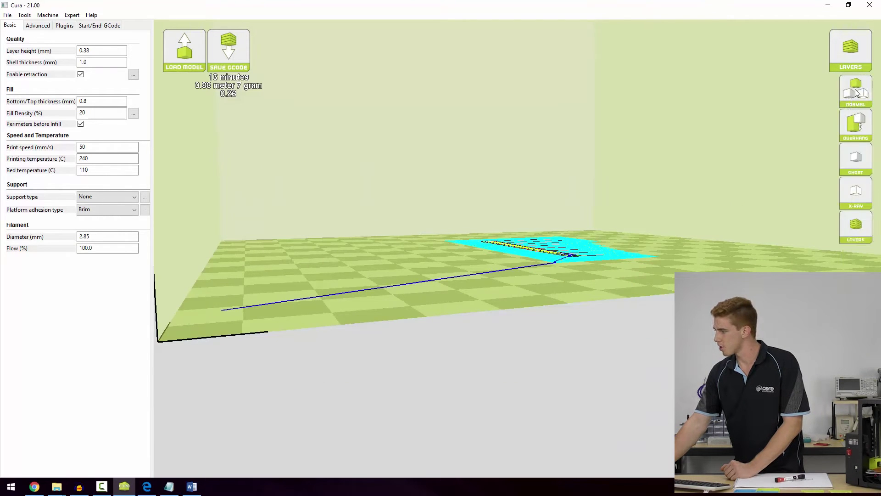
click(856, 92)
right_drag(652, 186, 547, 311)
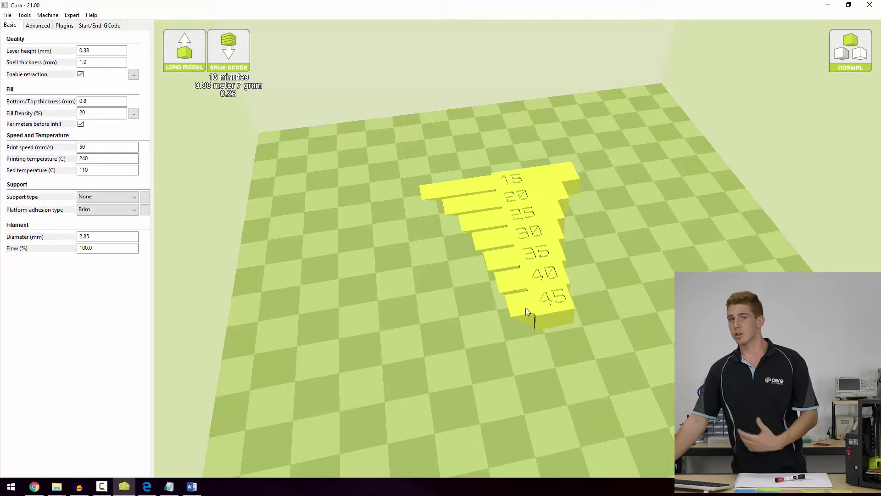
right_drag(525, 308, 548, 345)
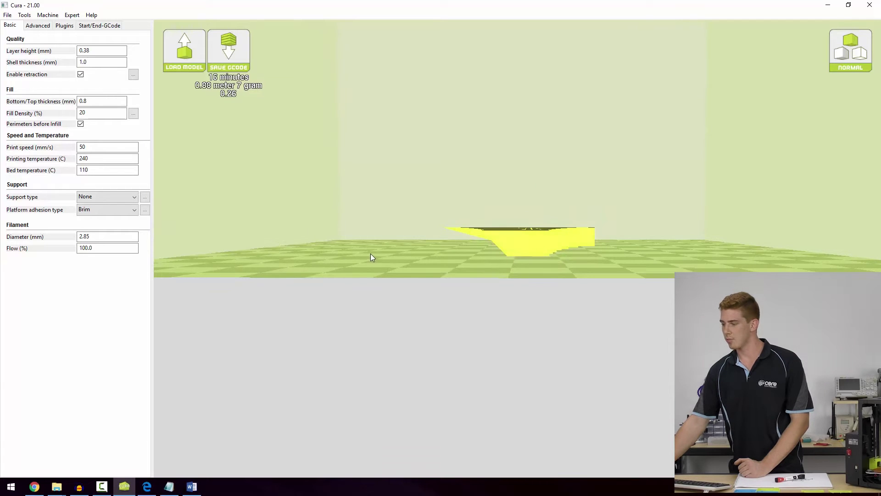
click(844, 52)
click(860, 98)
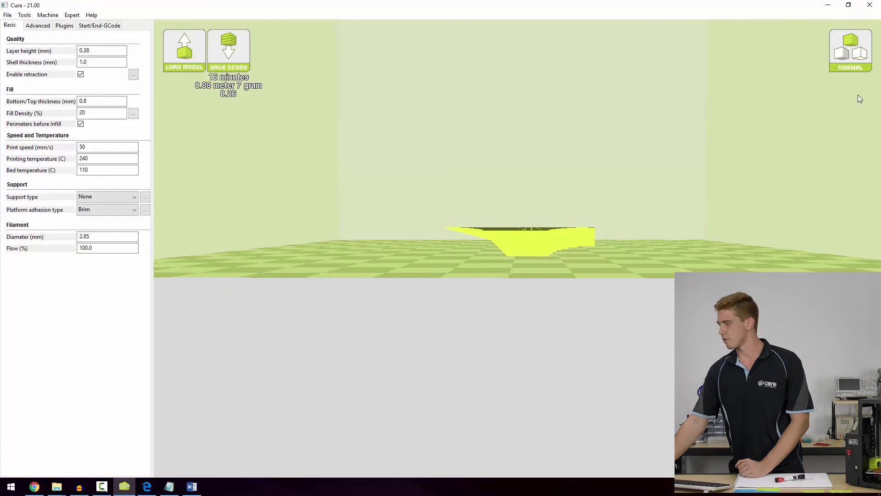
right_drag(516, 196, 530, 242)
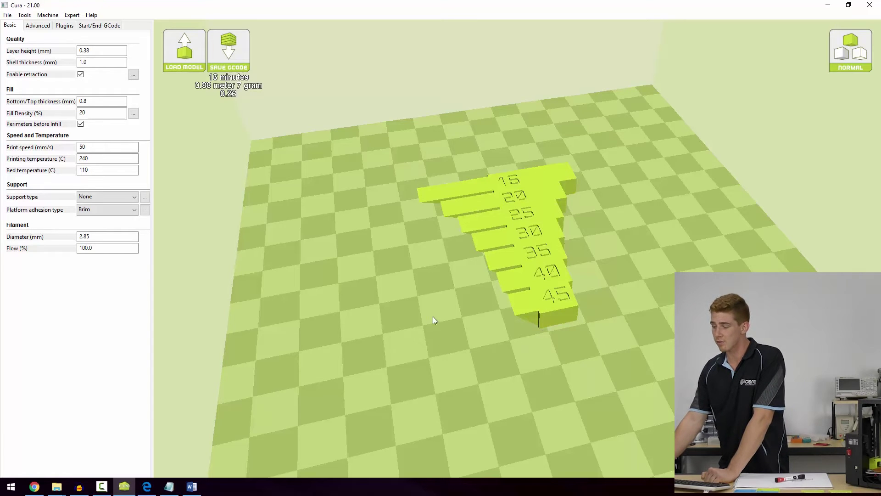
right_drag(433, 316, 448, 249)
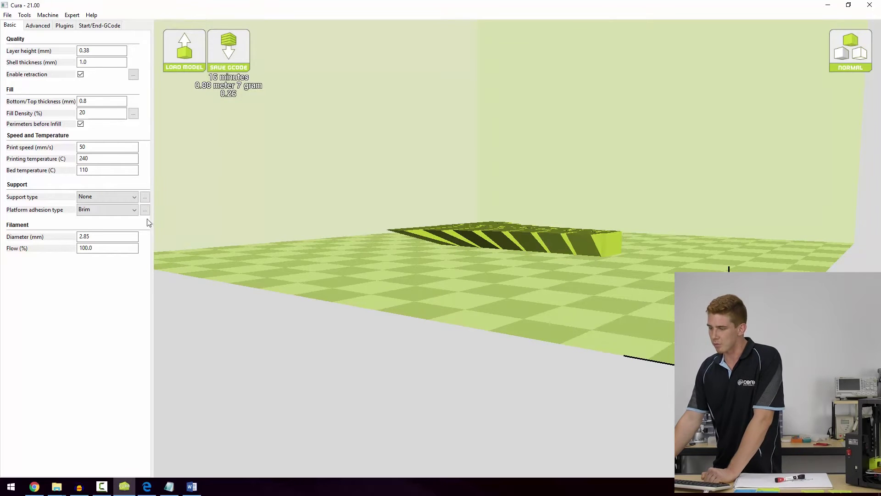
Copy the quickprint profile into full settings: 0.25 mm layers, support Everywhere, 23 minutes.
click(73, 15)
click(52, 25)
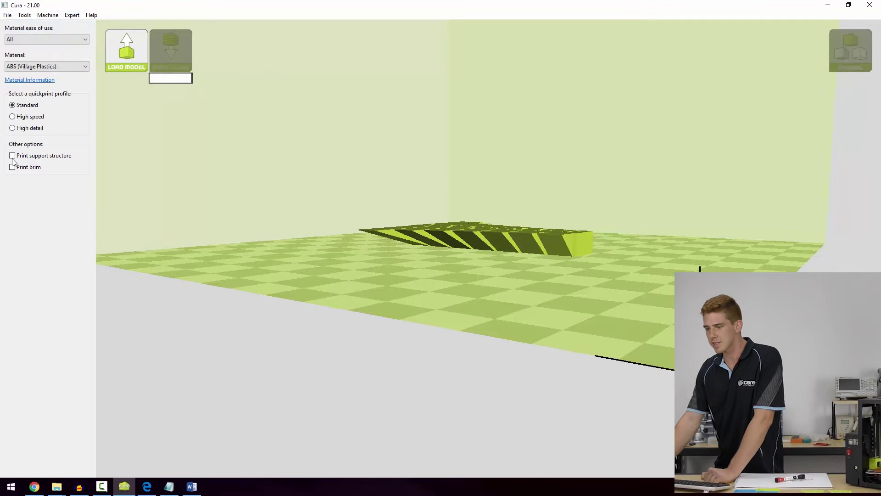
click(72, 15)
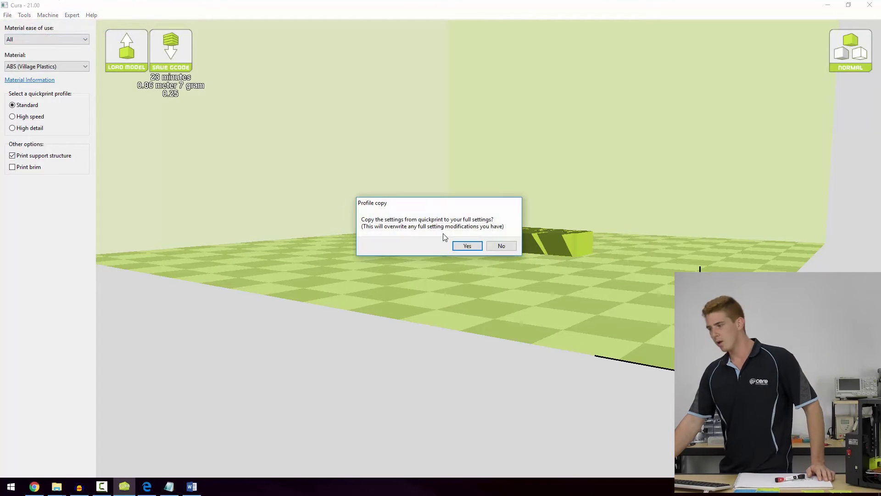
click(467, 246)
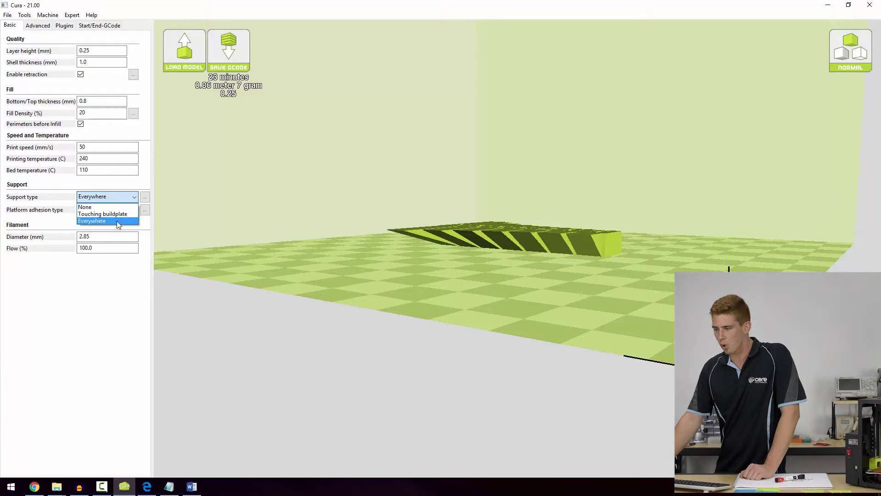
Set Support type to Touching buildplate and view the resulting supports from an elevated angle.
click(122, 214)
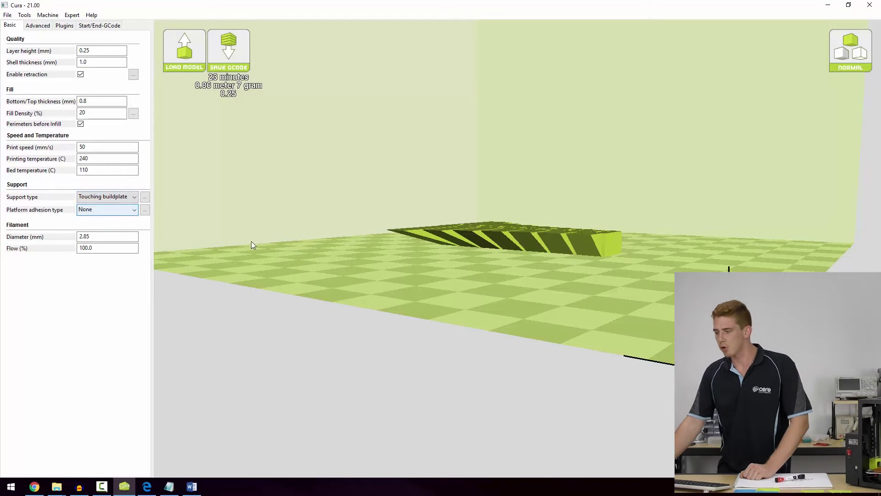
mouse_move(492, 251)
right_down()
mouse_move(516, 296)
mouse_move(486, 263)
right_up()
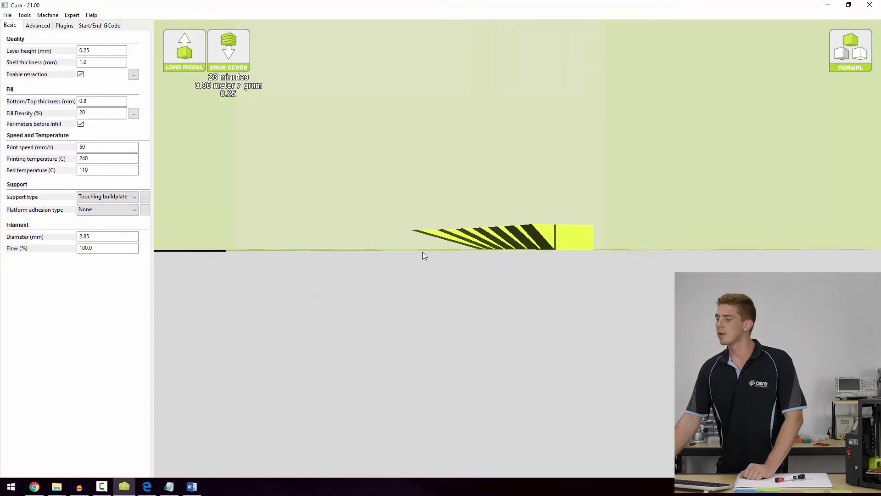
right_drag(422, 249, 428, 255)
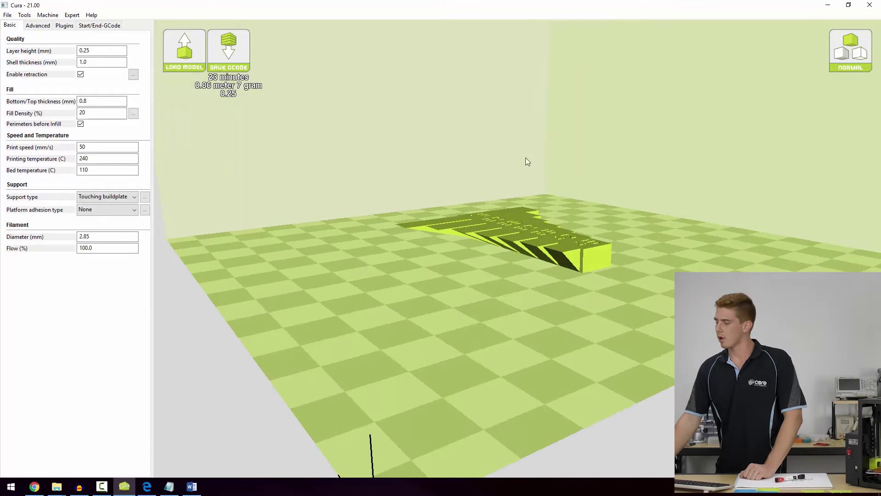
right_drag(527, 161, 444, 302)
click(469, 244)
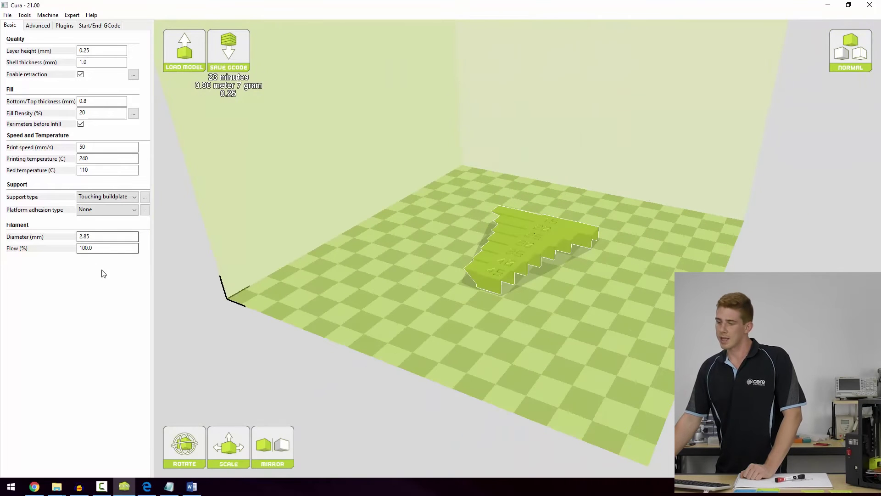
Compare with Everywhere support from the side, then restore Touching buildplate.
click(107, 196)
click(105, 223)
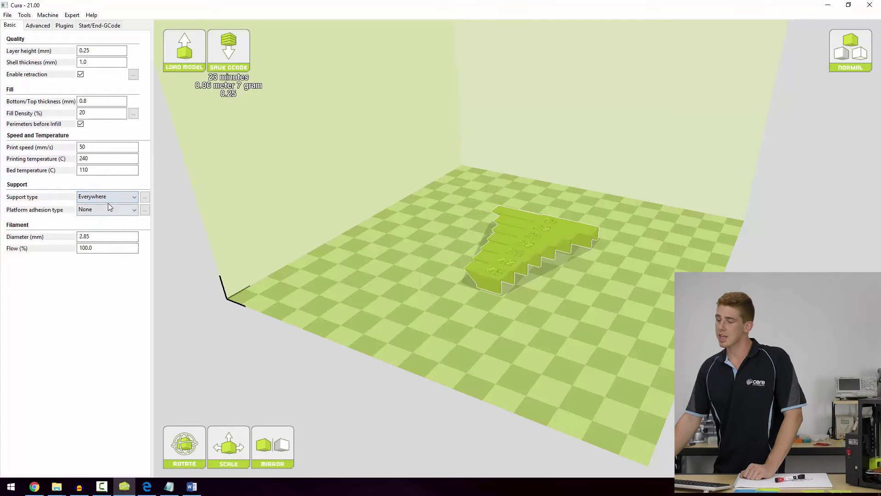
right_drag(454, 309, 499, 235)
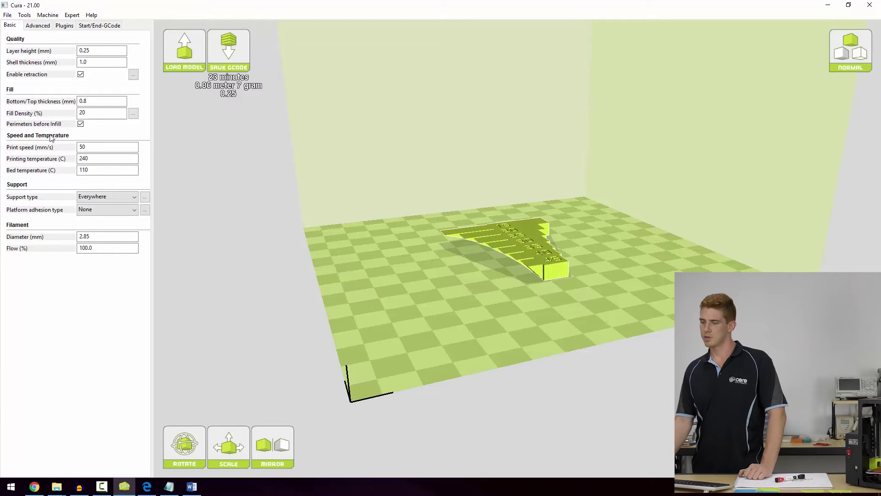
click(117, 196)
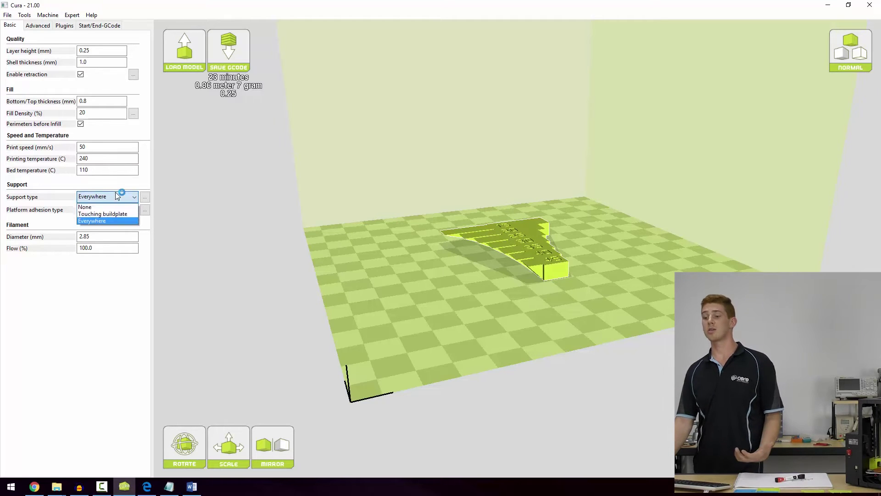
click(102, 214)
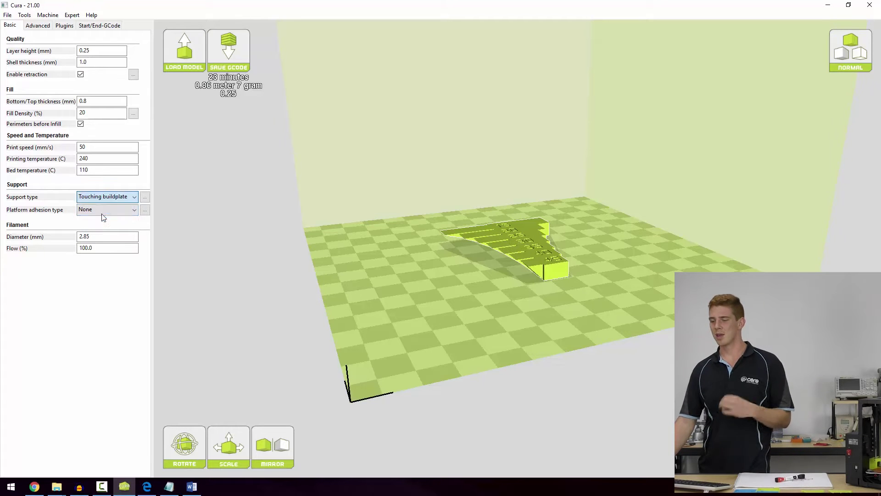
Change the support Structure type from Lines to Grid in Expert config and re-slice.
click(145, 197)
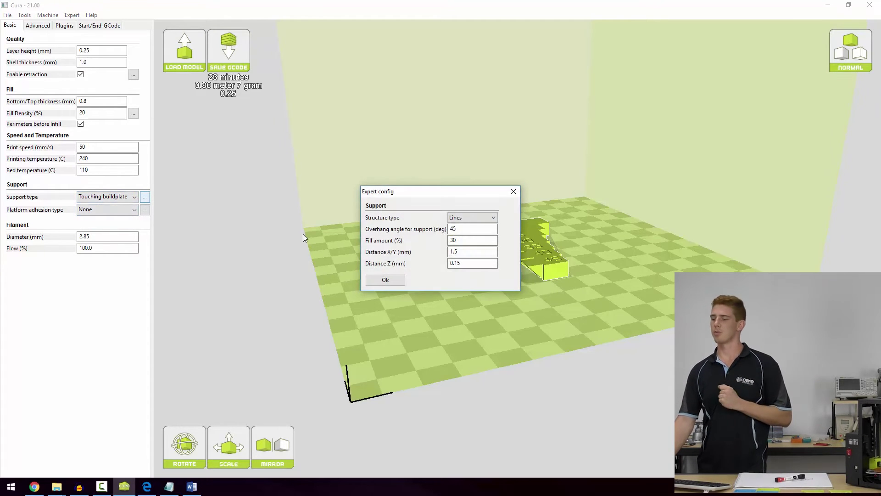
click(485, 217)
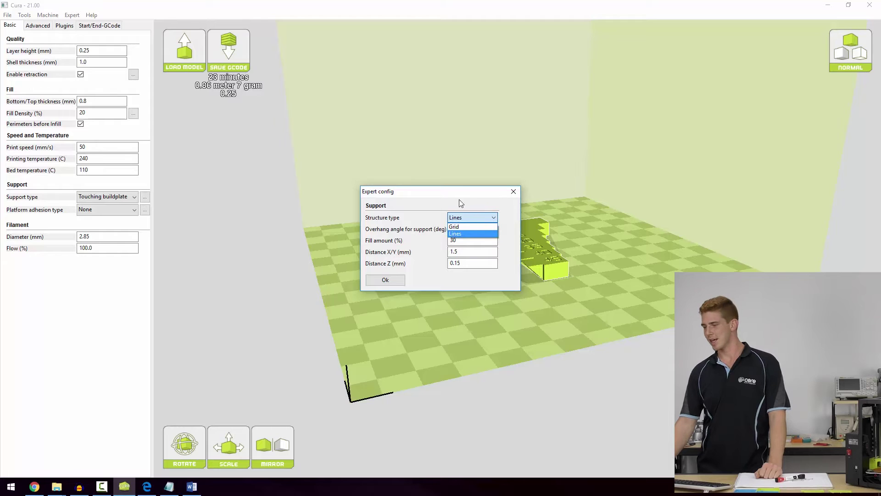
click(427, 196)
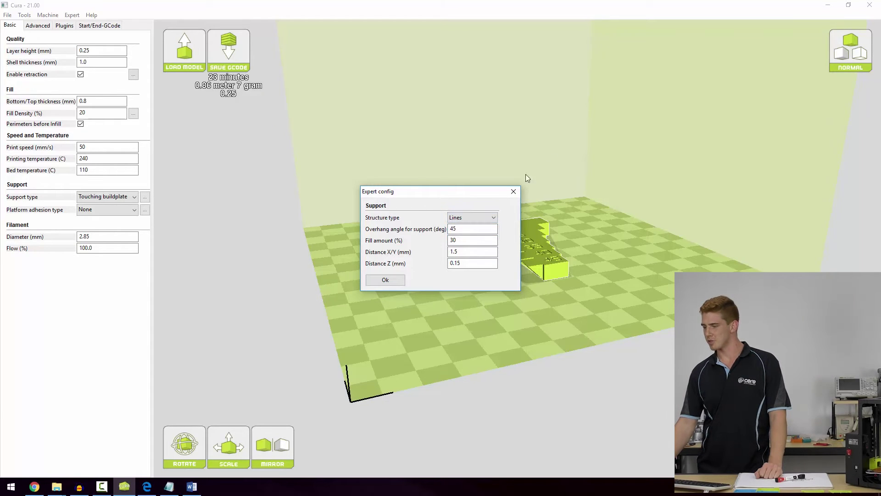
drag(423, 194, 488, 185)
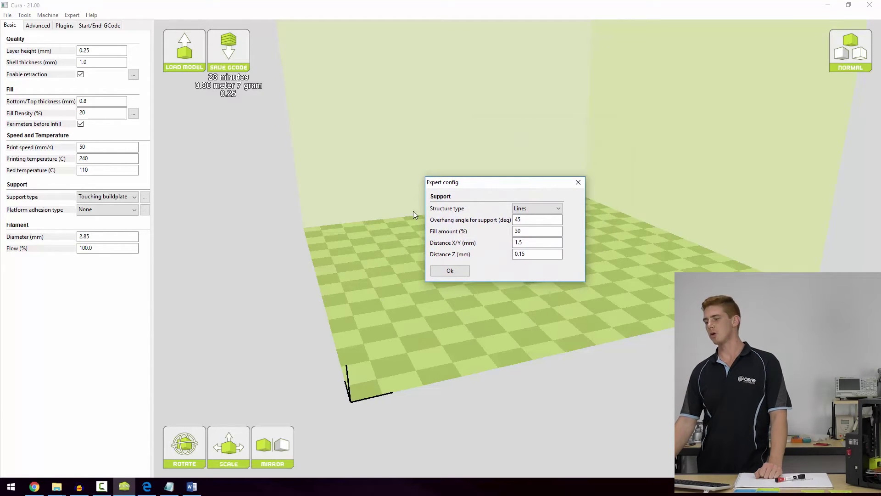
click(529, 210)
click(531, 210)
click(530, 210)
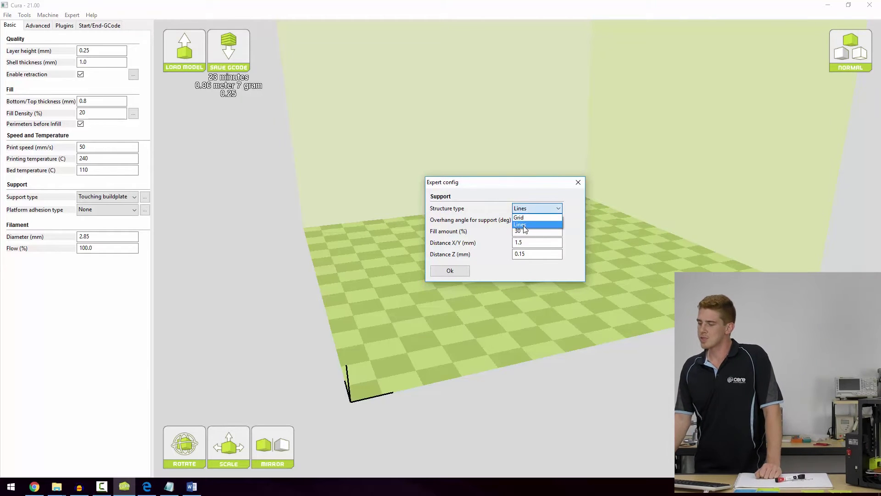
click(533, 219)
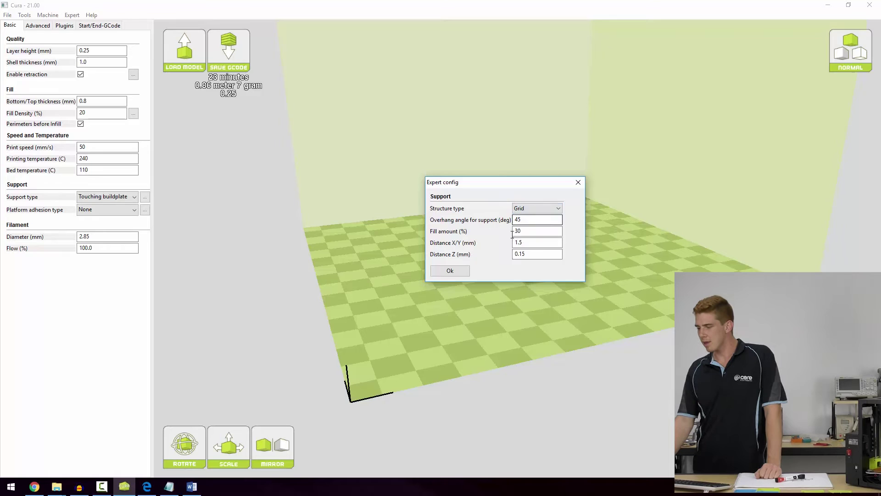
click(443, 271)
View the re-sliced print in Layers mode, zoomed in, stepping down to the lower support layers.
click(855, 53)
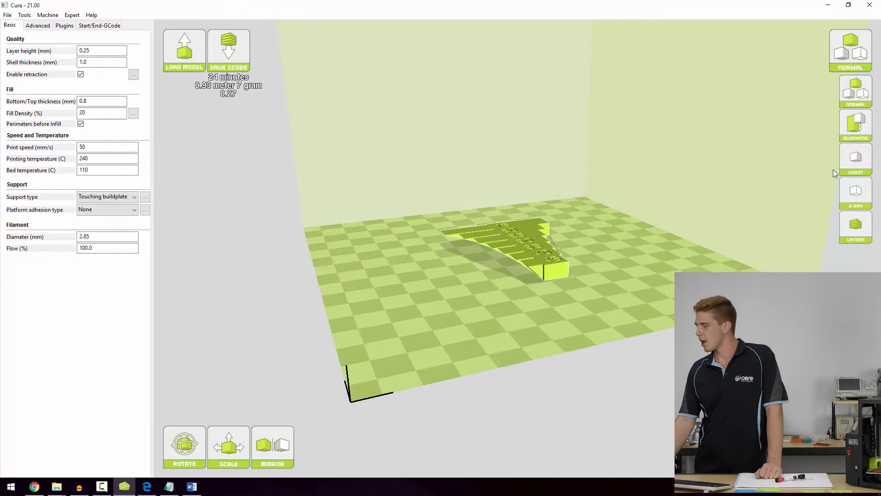
click(855, 230)
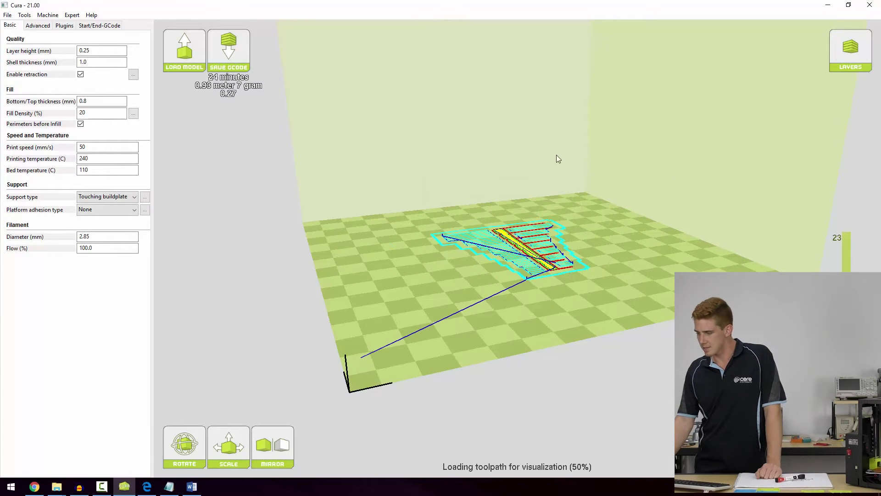
right_drag(557, 156, 548, 188)
scroll(549, 192, up, 5)
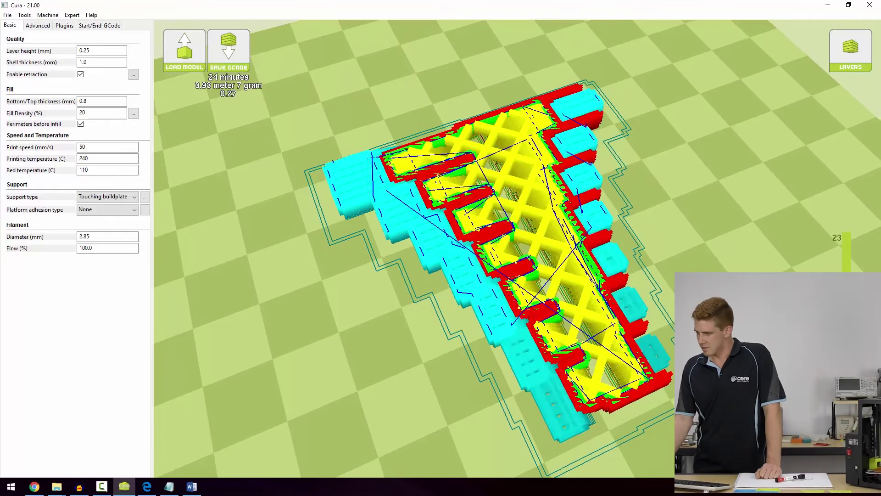
drag(835, 266, 845, 305)
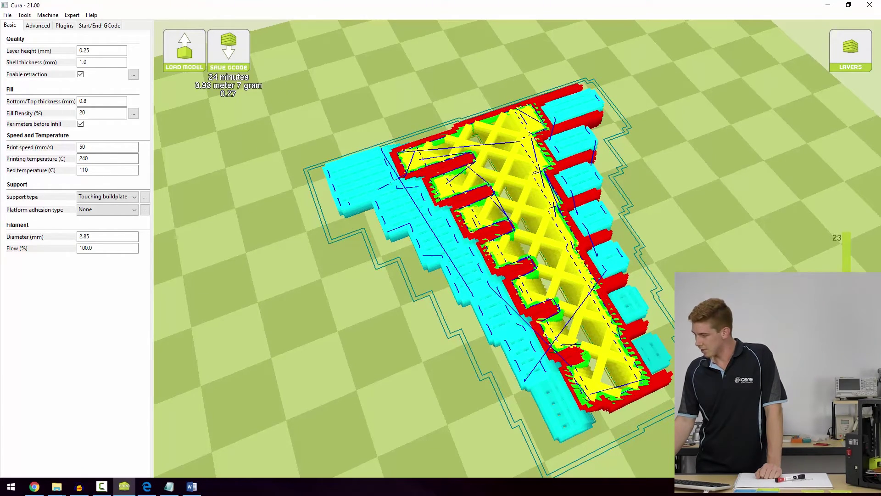
drag(845, 305, 846, 353)
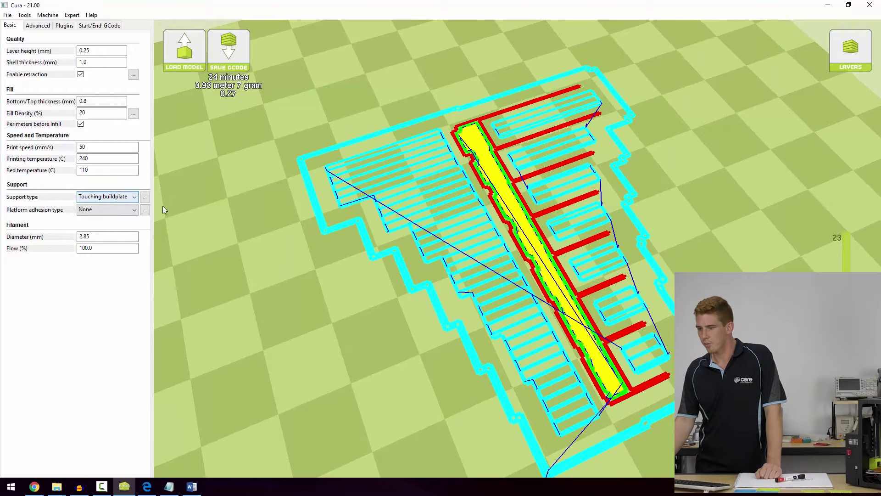
Restore Lines support structure, re-slice, view a low support layer, and reopen Expert config.
click(145, 197)
click(472, 217)
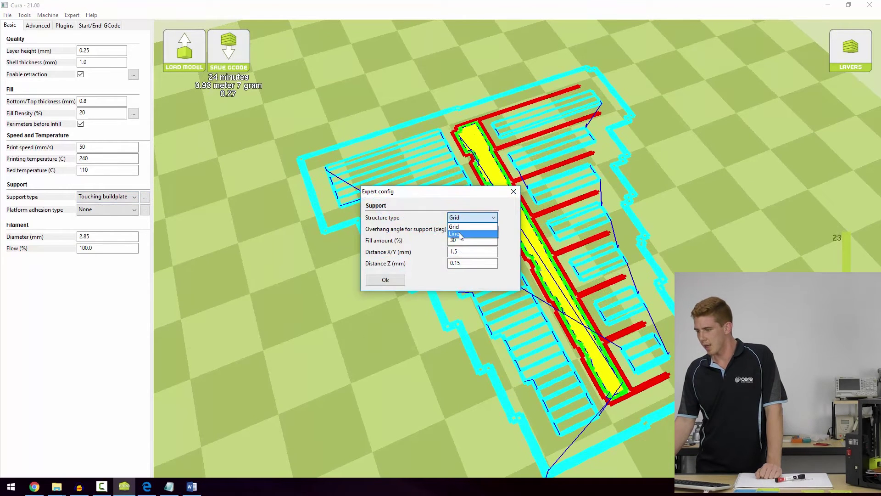
click(466, 230)
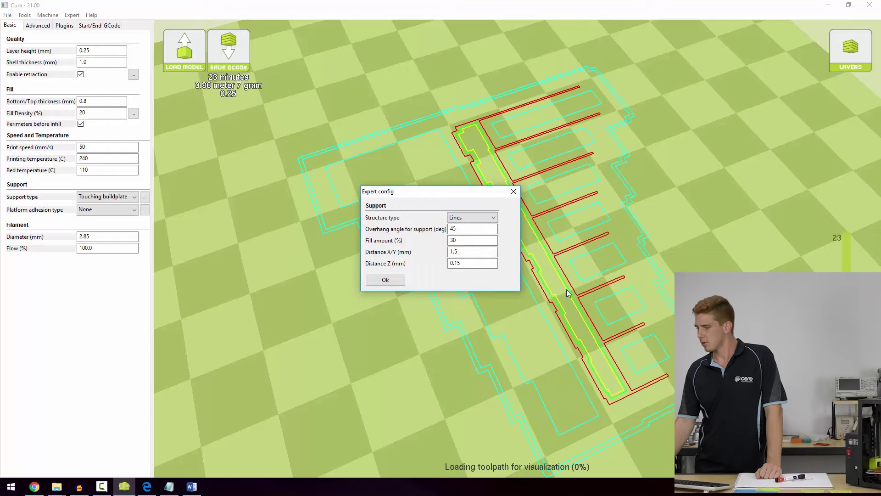
click(384, 280)
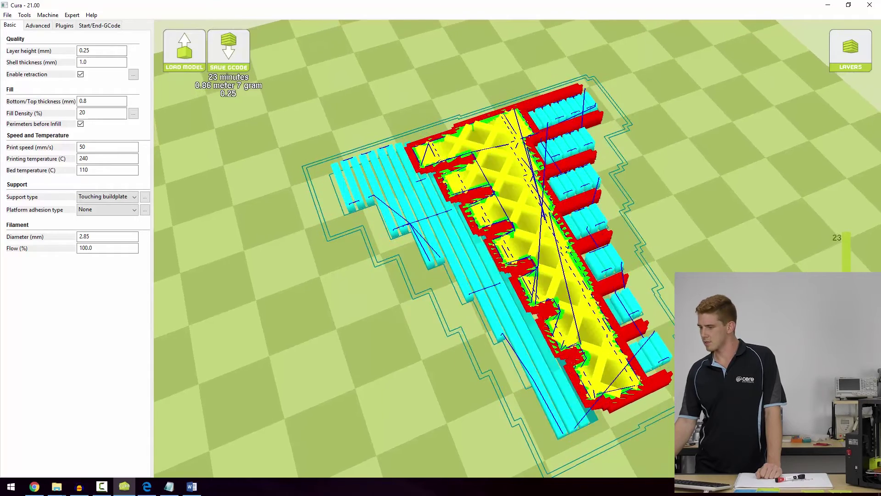
drag(846, 243, 846, 398)
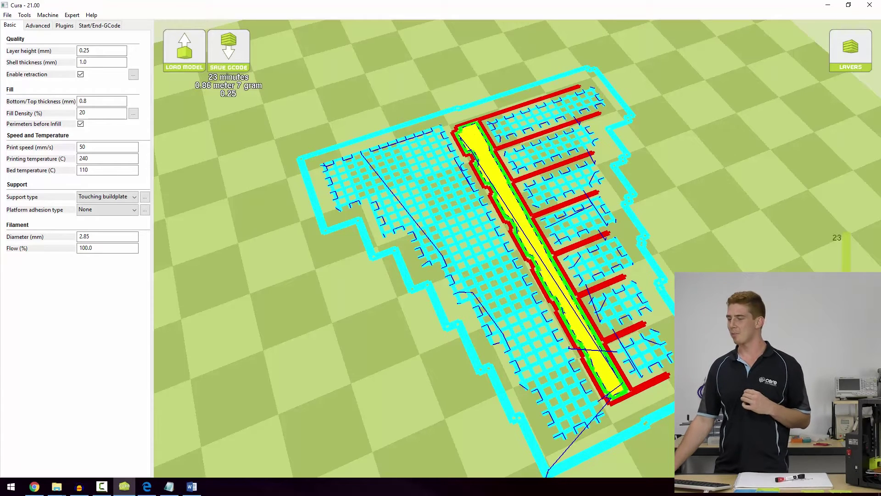
click(145, 198)
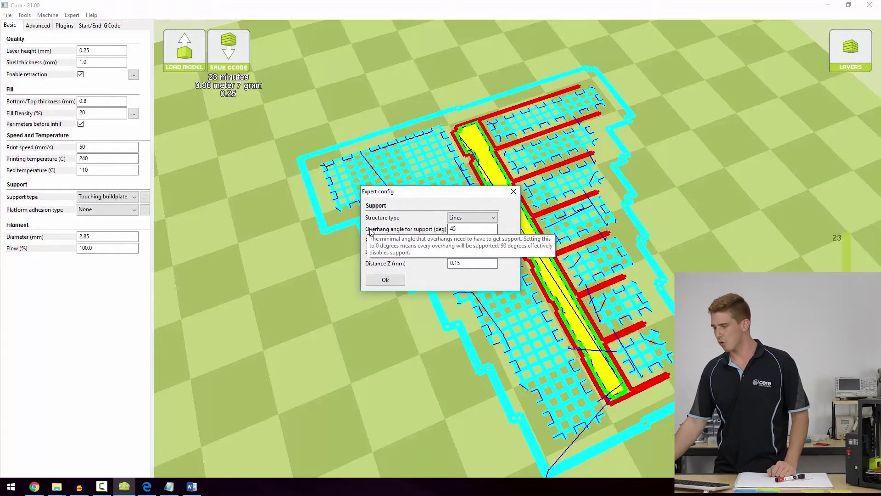
Replace the support Fill amount of 30 with 5 in Expert config.
key(Tab)
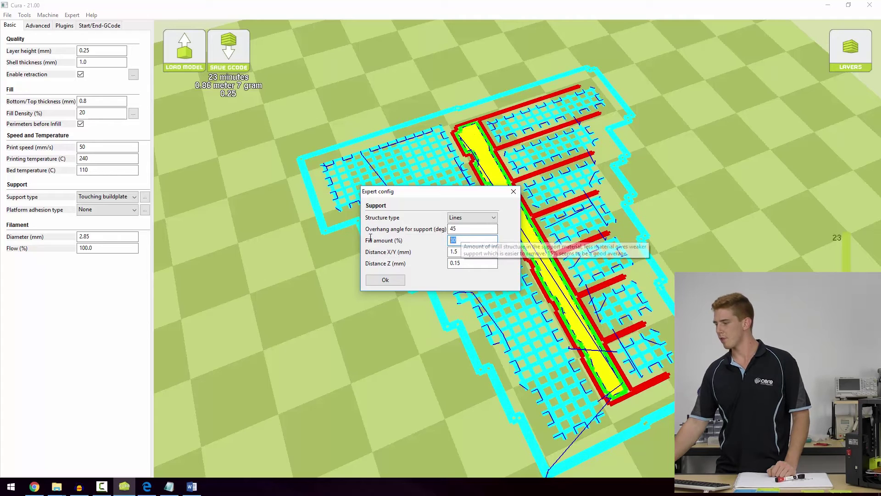
double_click(472, 241)
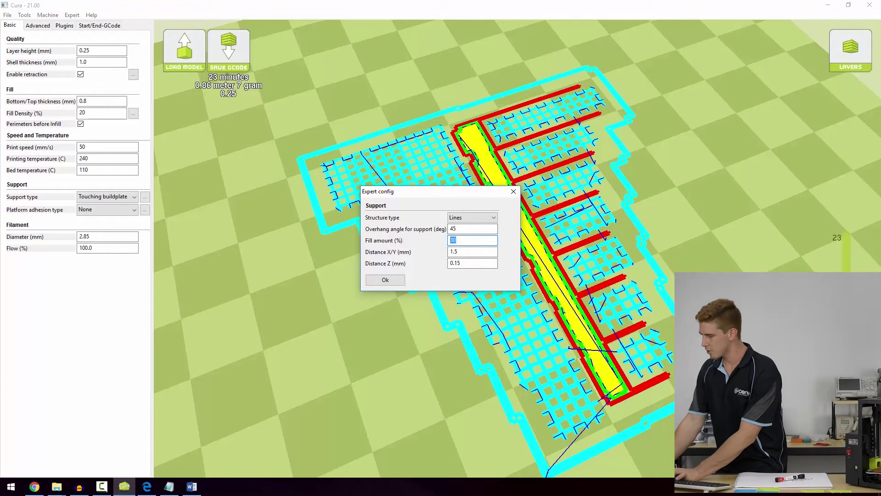
click(627, 222)
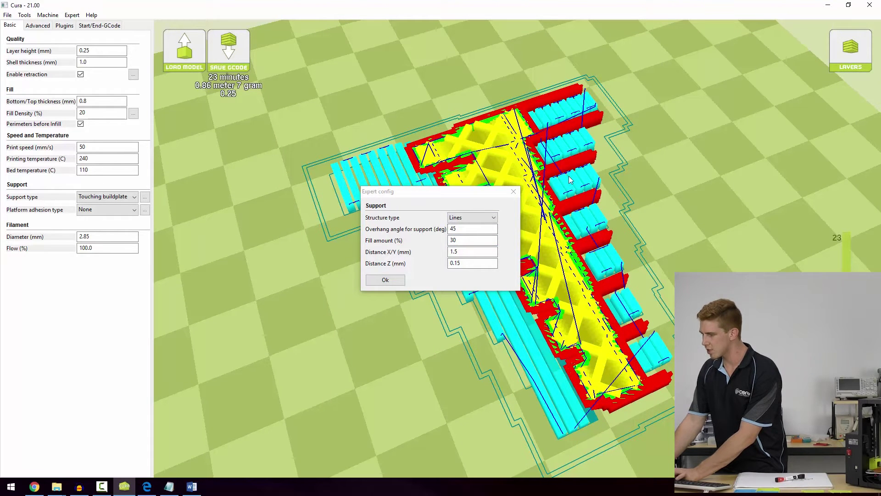
click(385, 241)
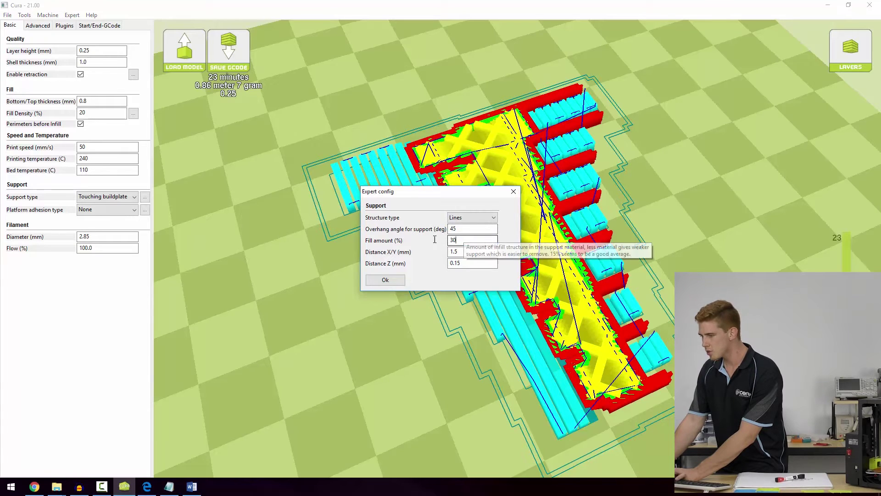
text(5)
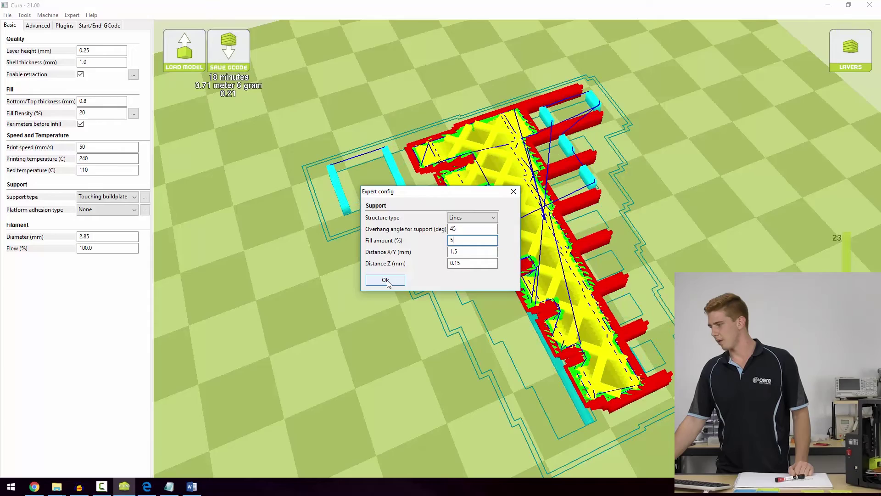
Inspect the thinned supports, then set the support Fill amount to 15%.
right_drag(532, 294, 442, 304)
drag(443, 192, 318, 153)
right_drag(533, 306, 513, 285)
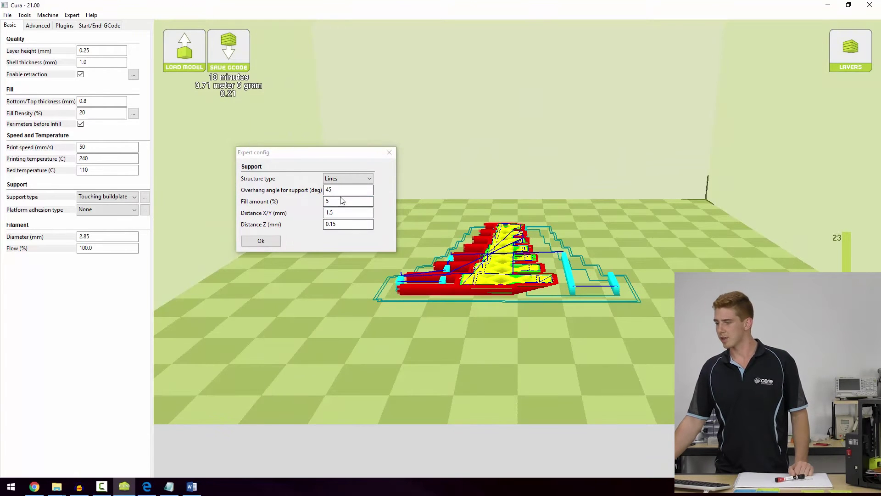
drag(338, 201, 316, 208)
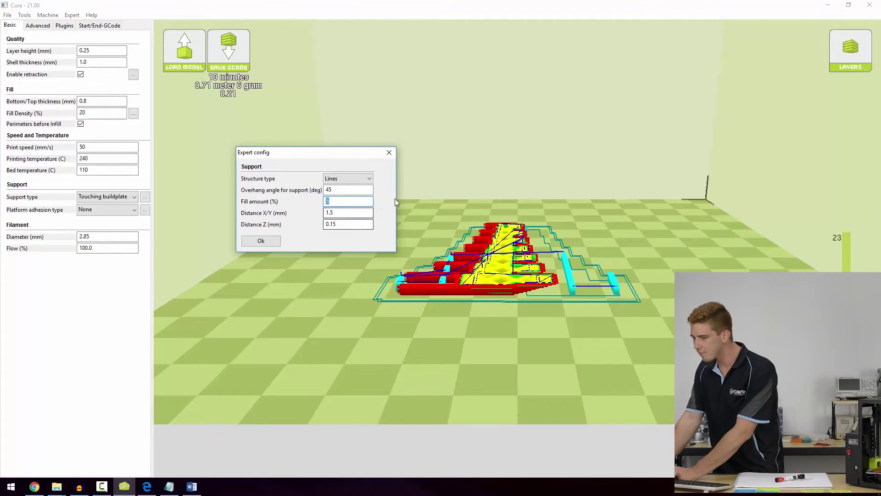
text(10)
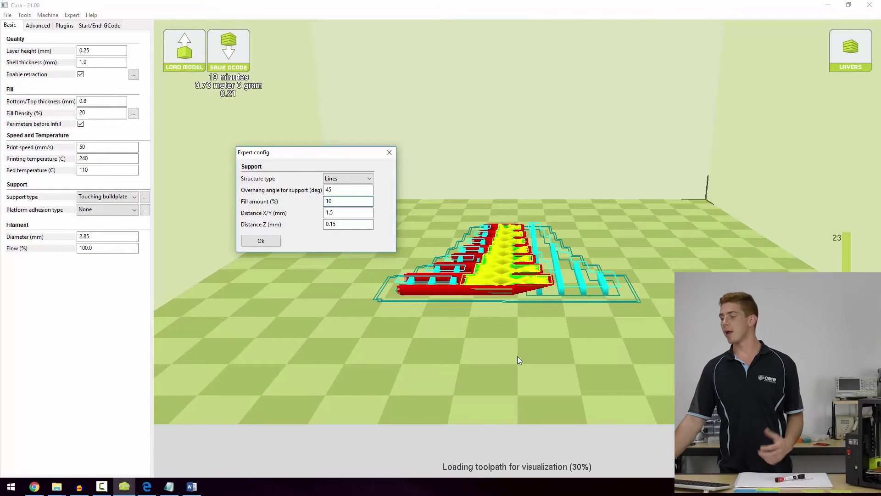
mouse_move(517, 357)
right_down()
mouse_move(520, 373)
mouse_move(518, 358)
right_up()
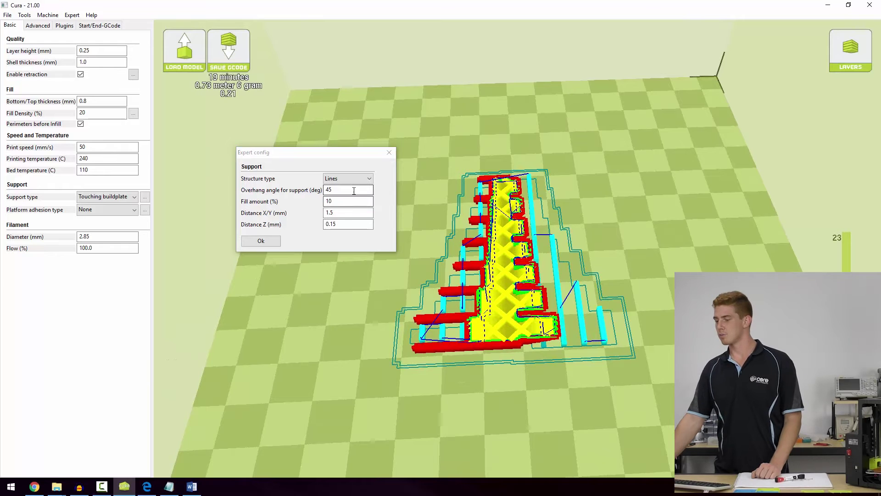
double_click(329, 201)
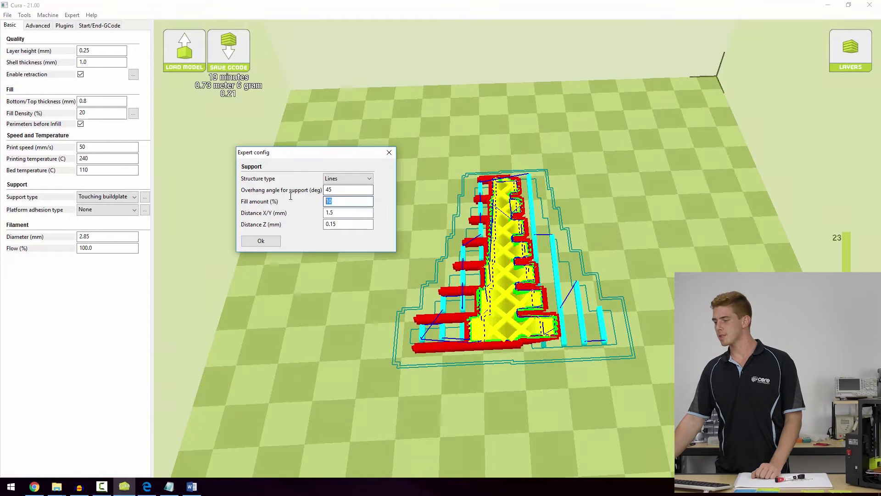
text(5)
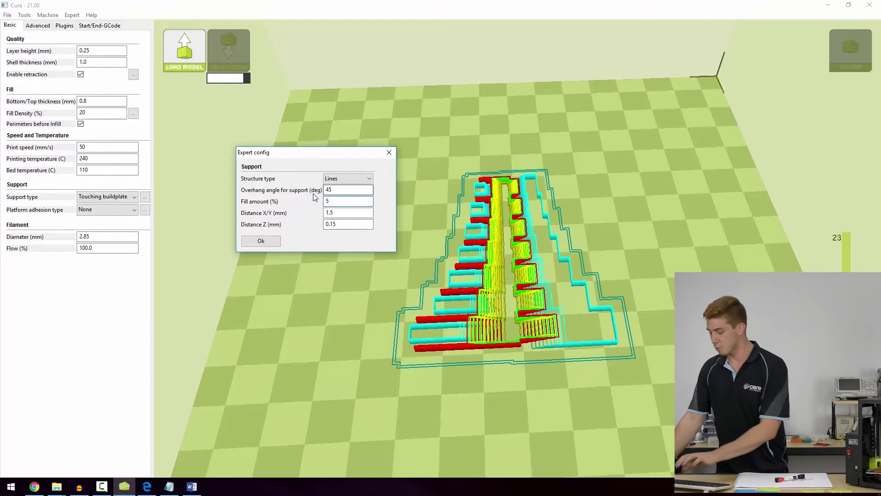
text(5)
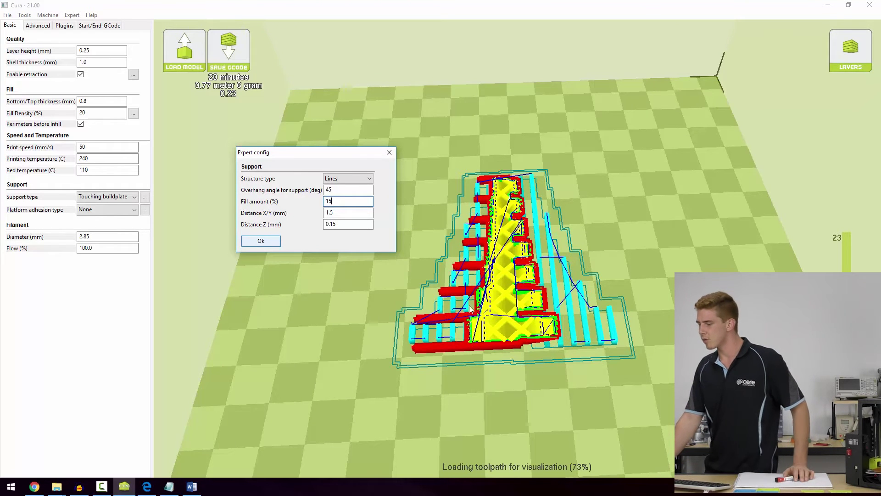
click(352, 212)
Zoom and orbit close over the sliced model to inspect supports around the overhanging arms.
drag(352, 211, 268, 217)
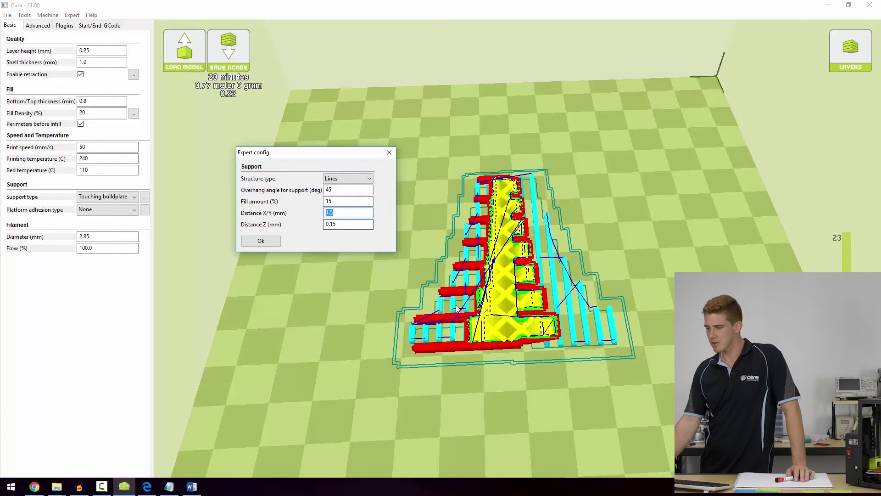
scroll(313, 337, up, 5)
click(312, 338)
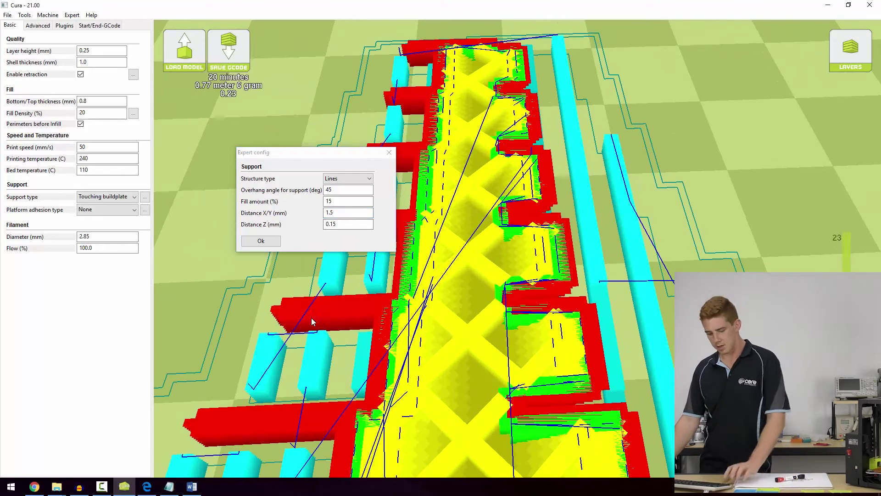
drag(311, 318, 472, 305)
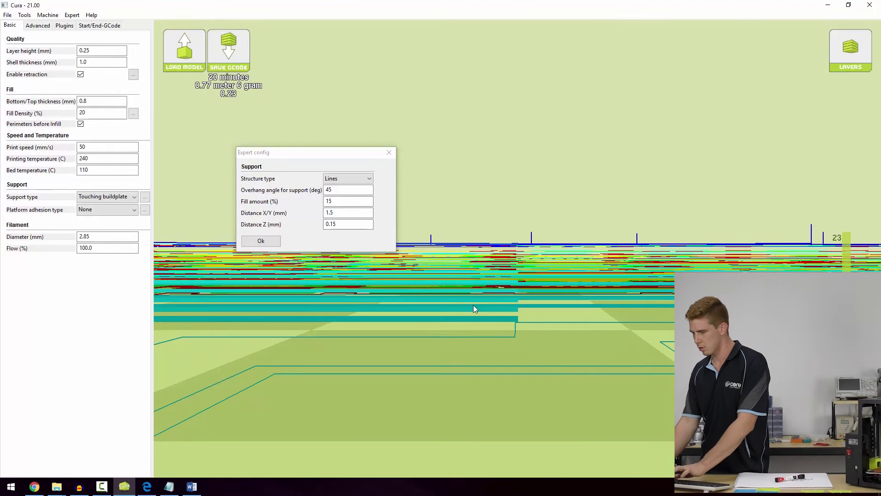
scroll(474, 309, up, 5)
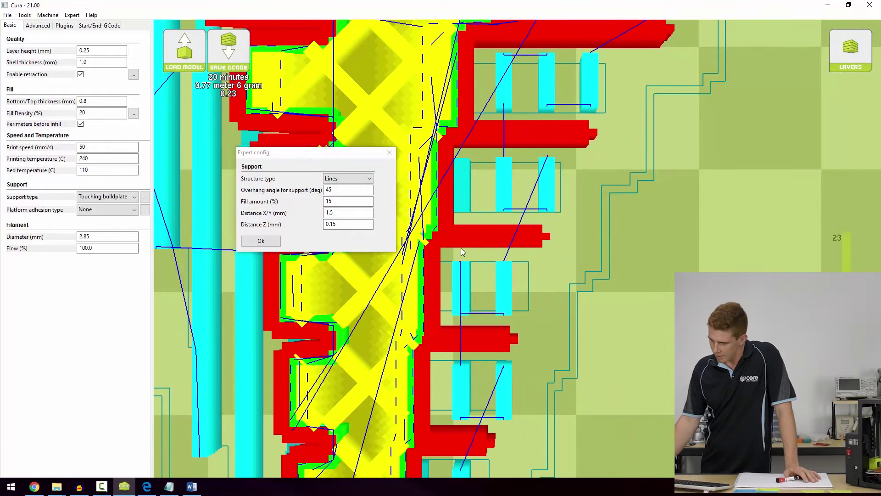
key(alt+Tab)
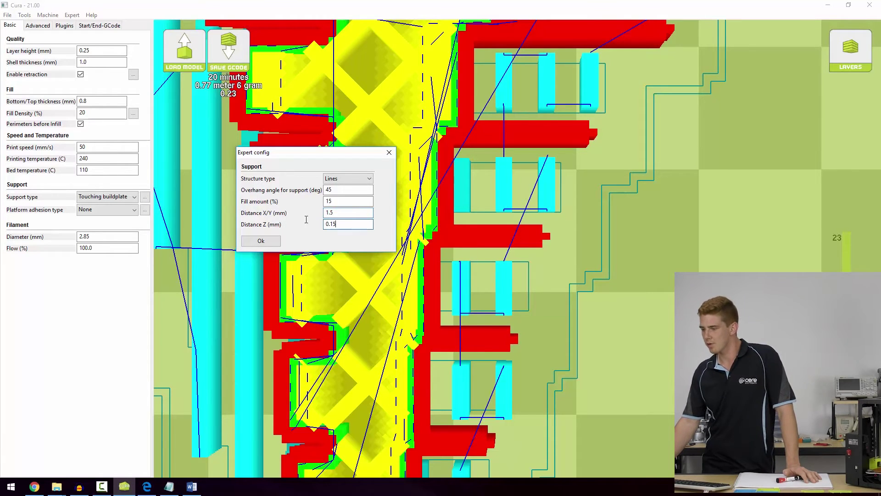
Highlight the 0.15 mm support Z distance and orbit to an angled view of the sliced model.
double_click(353, 223)
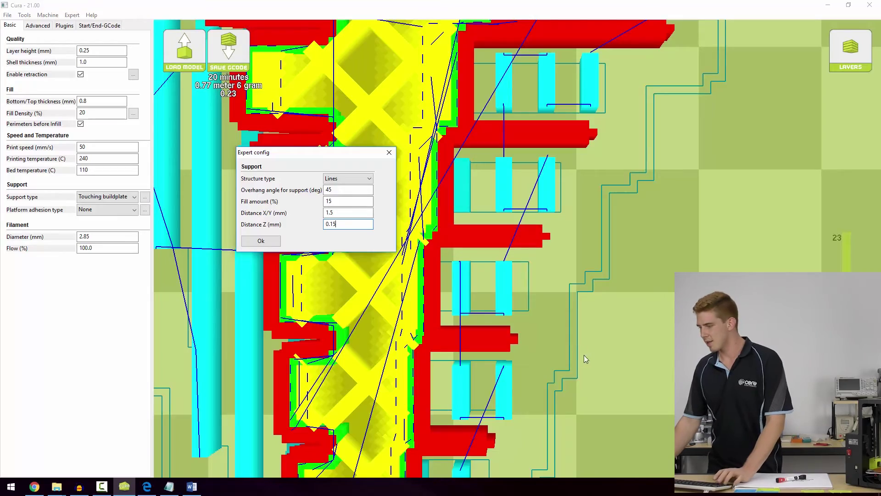
right_drag(585, 356, 523, 243)
right_drag(591, 298, 533, 259)
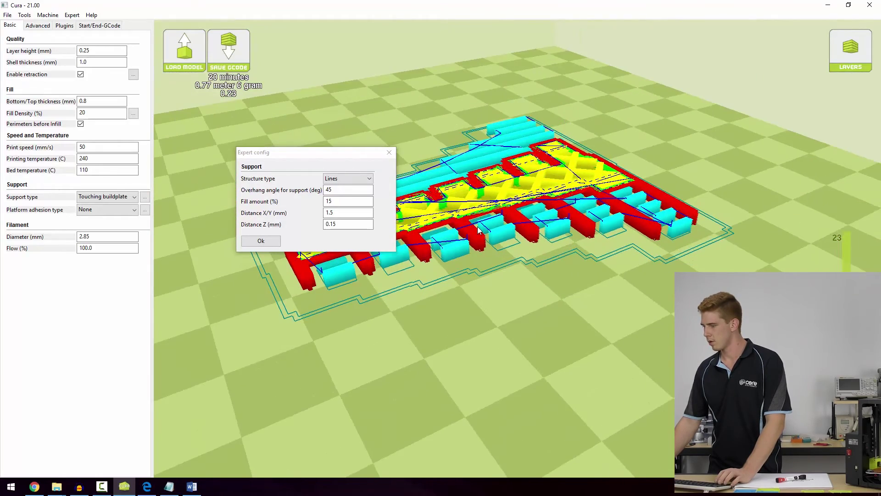
right_drag(478, 230, 500, 239)
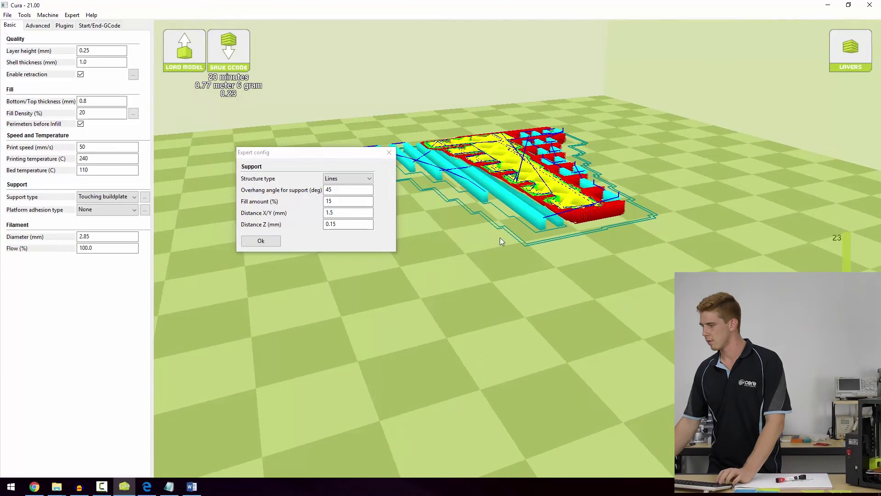
right_drag(480, 188, 481, 195)
Zoom and lower the view onto the cyan support pillars, then reselect the 0.15 Z distance.
scroll(504, 210, up, 5)
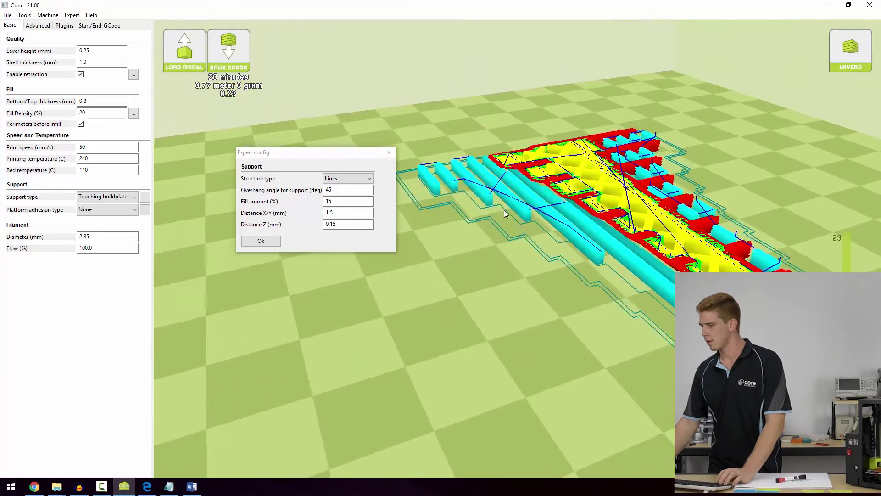
right_drag(477, 225, 480, 233)
right_drag(440, 259, 441, 257)
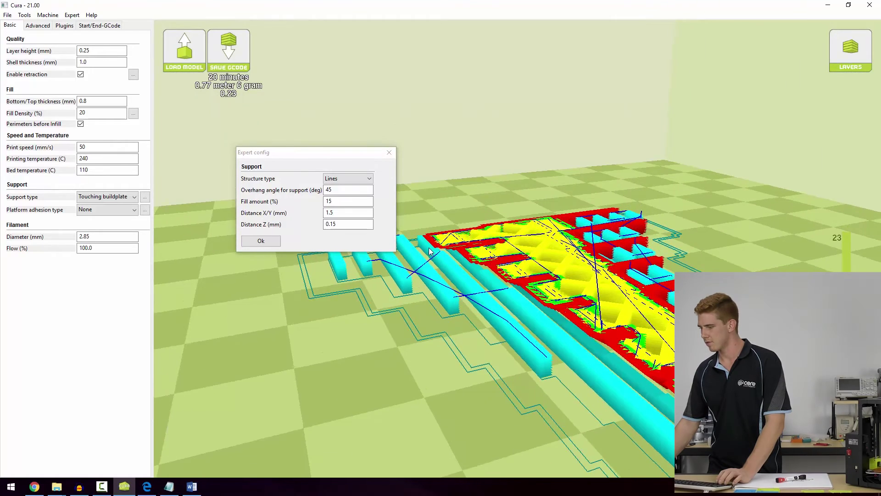
scroll(411, 247, up, 2)
right_drag(389, 267, 526, 284)
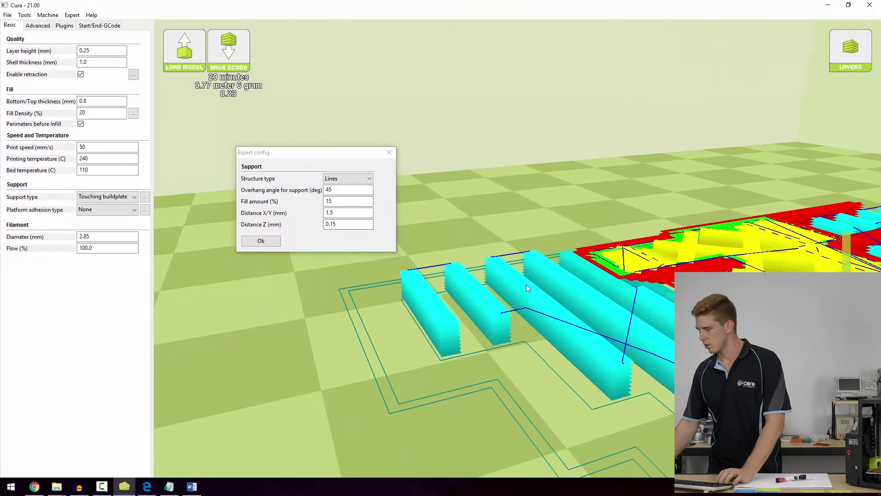
right_drag(613, 290, 532, 285)
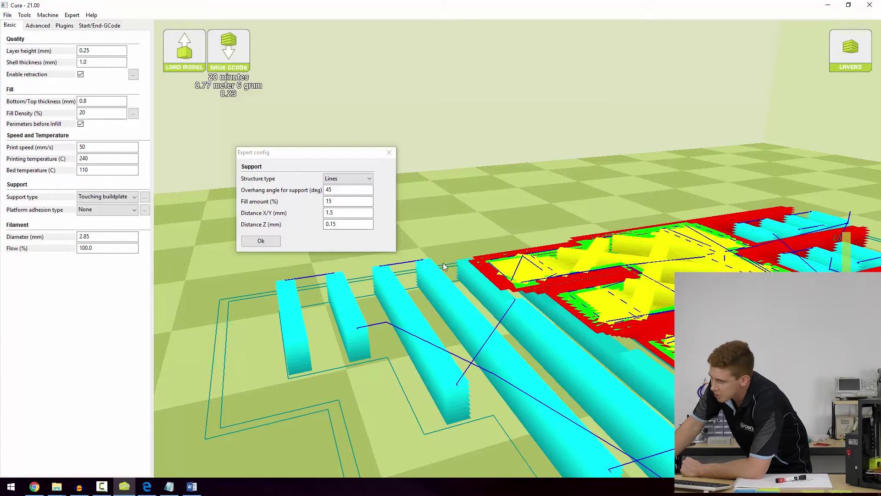
drag(335, 224, 314, 225)
click(347, 224)
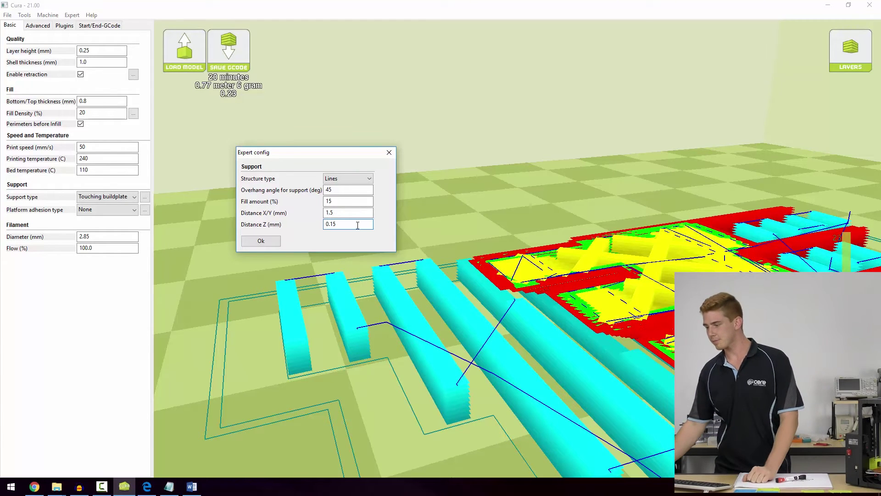
click(337, 188)
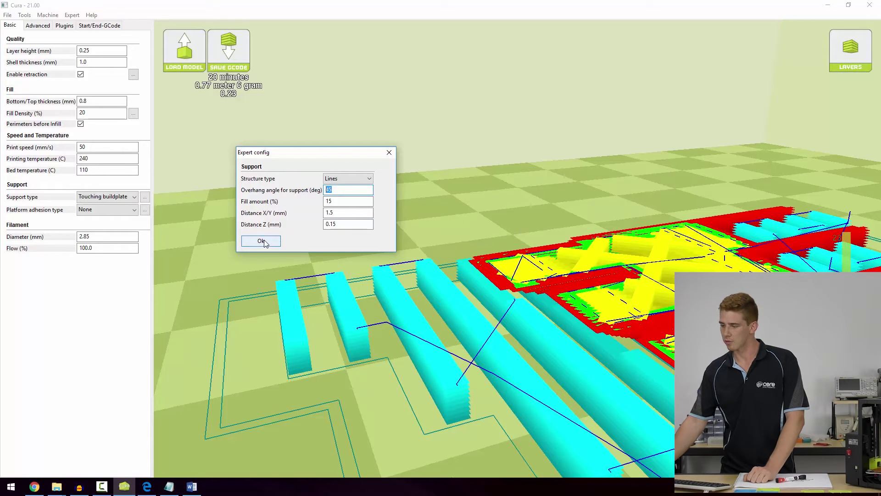
click(345, 189)
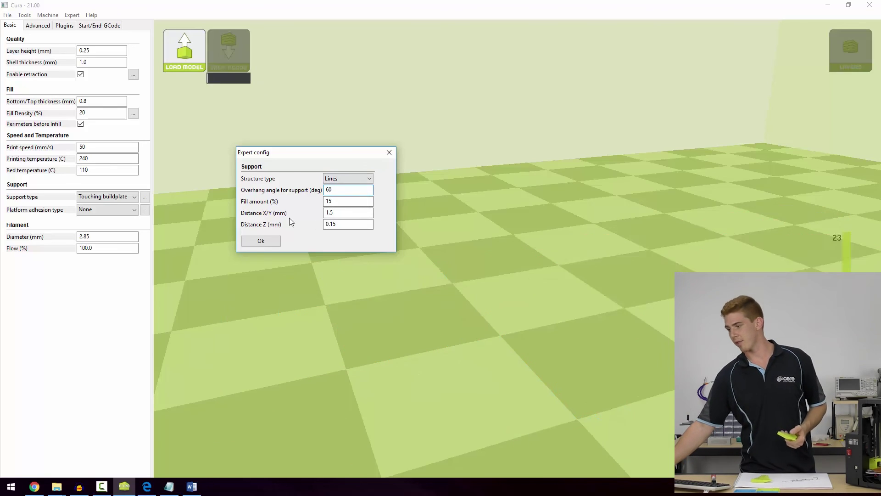
Apply the 60° overhang angle, re-slicing to 19 minutes and 0.74 m, and switch to Normal view.
click(261, 240)
scroll(526, 362, down, 5)
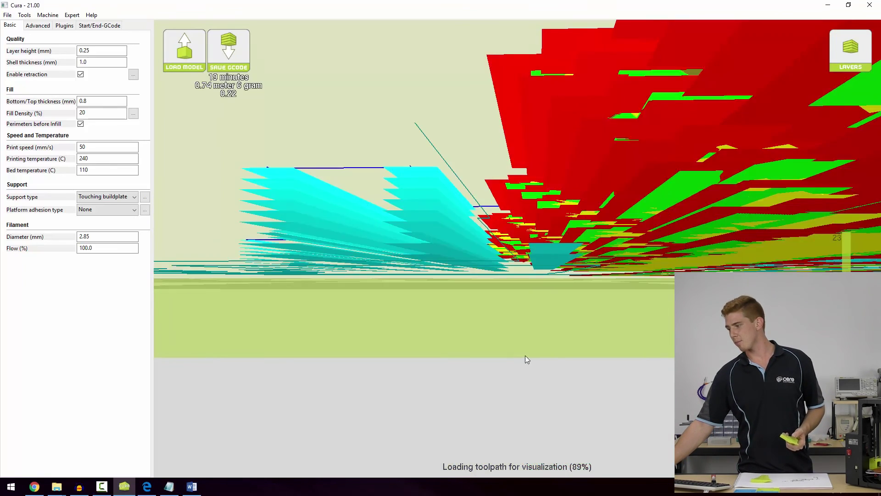
right_drag(514, 340, 659, 323)
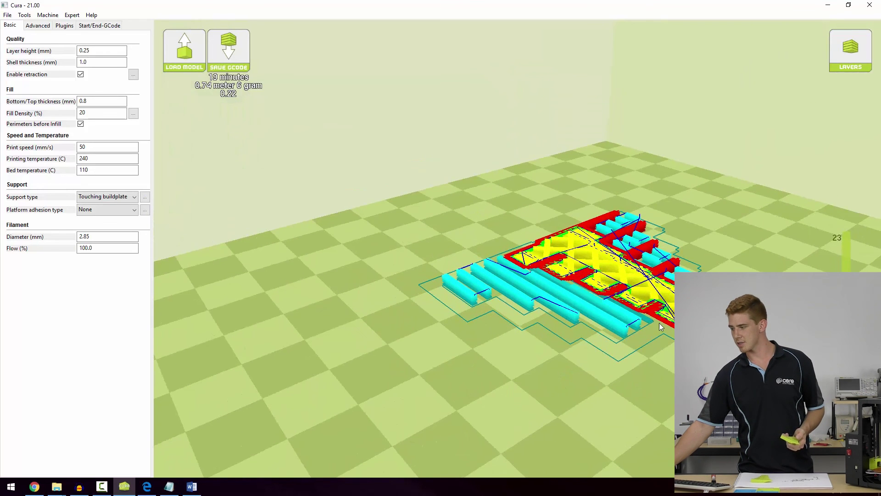
click(846, 48)
click(850, 50)
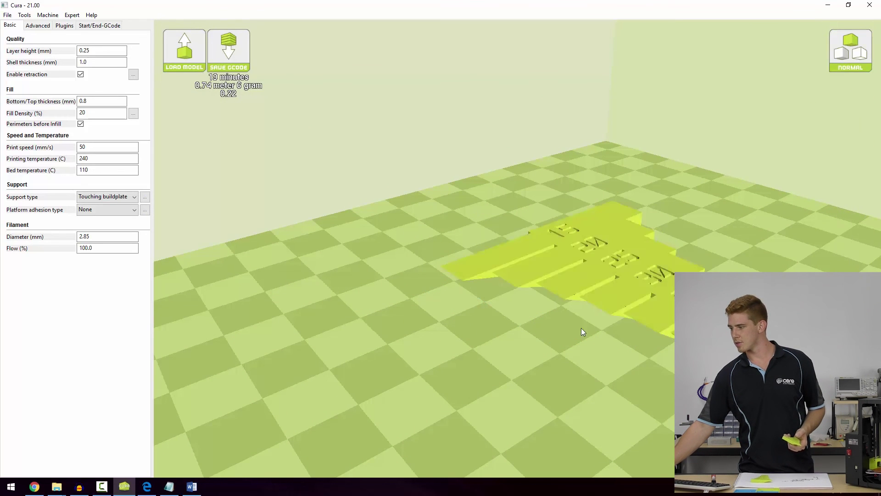